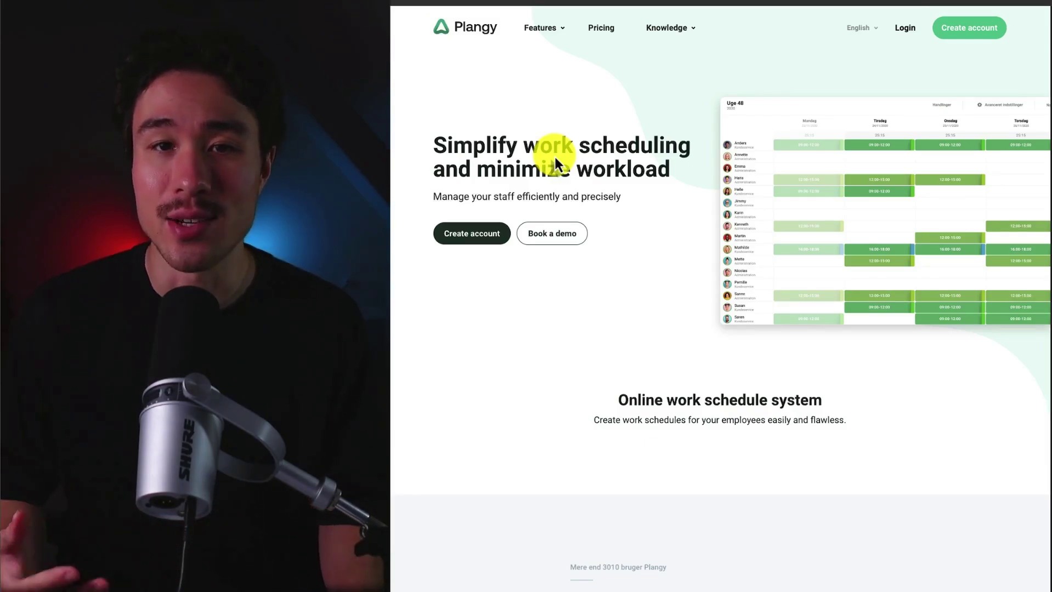
scroll(488, 191, down, 1)
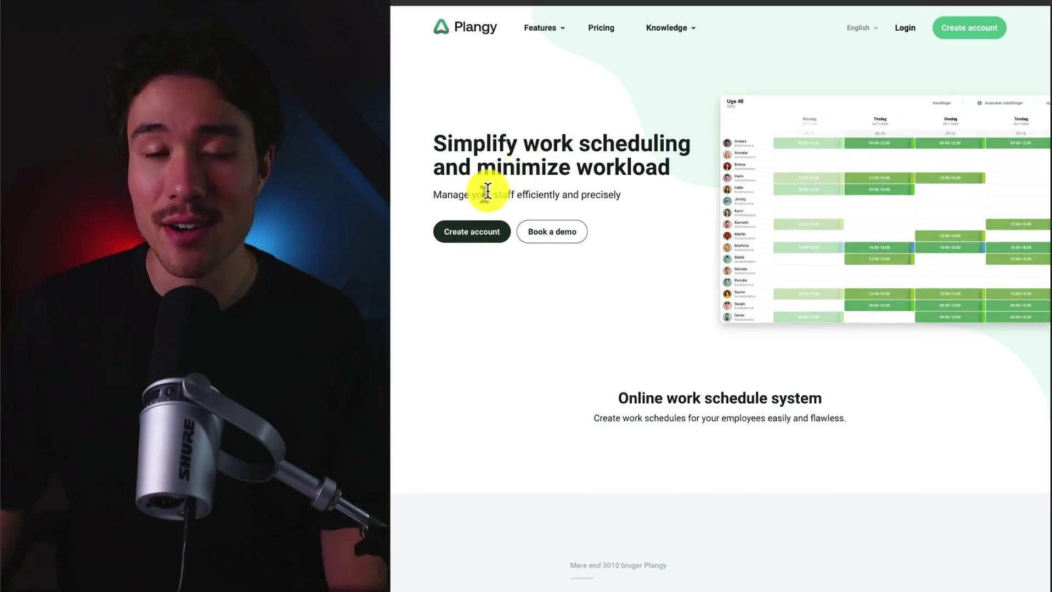
scroll(526, 173, up, 1)
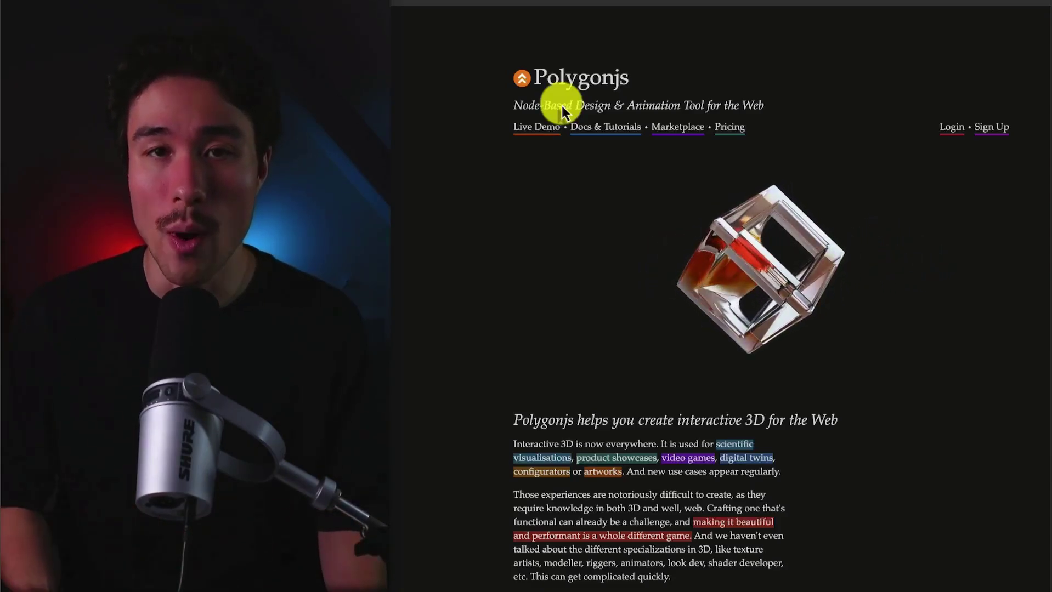
scroll(566, 109, down, 4)
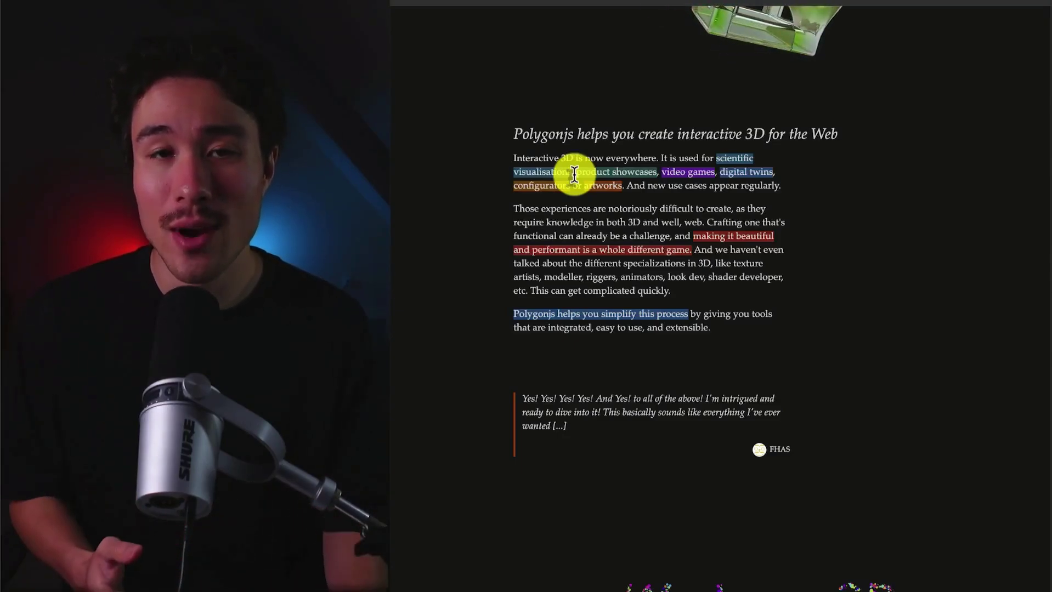
scroll(574, 173, down, 10)
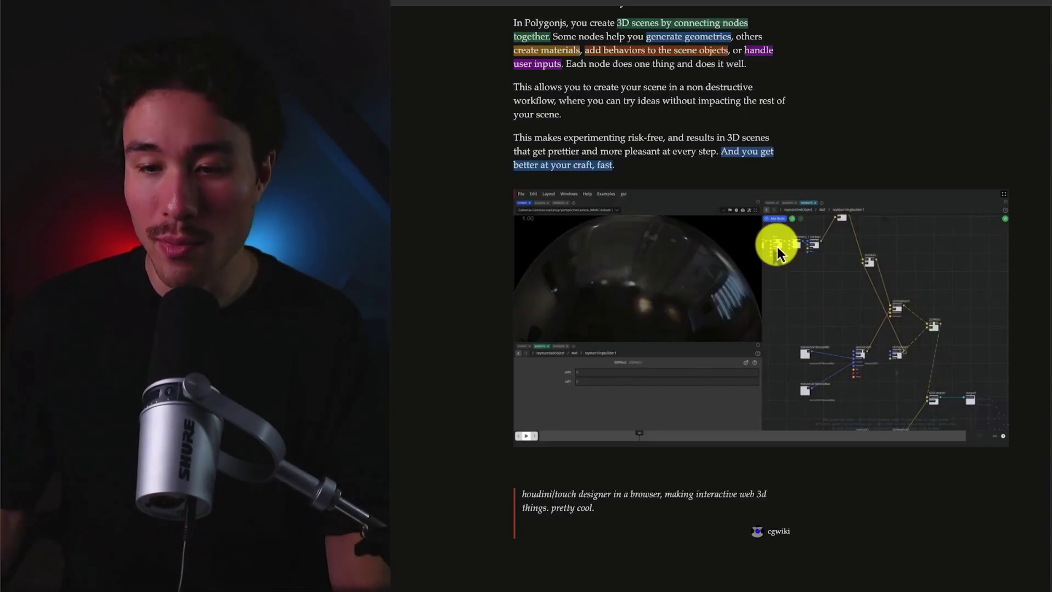
scroll(507, 467, down, 2)
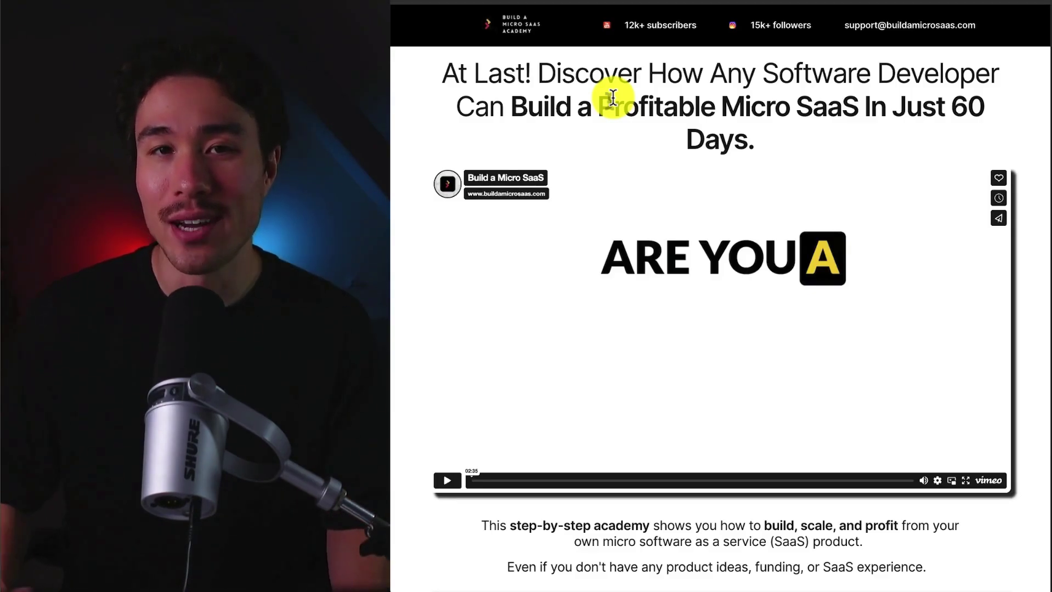
- Switch to the next tab, showing the HostedMetrics monitoring platform ($4600/MO)
key(ctrl+Tab)
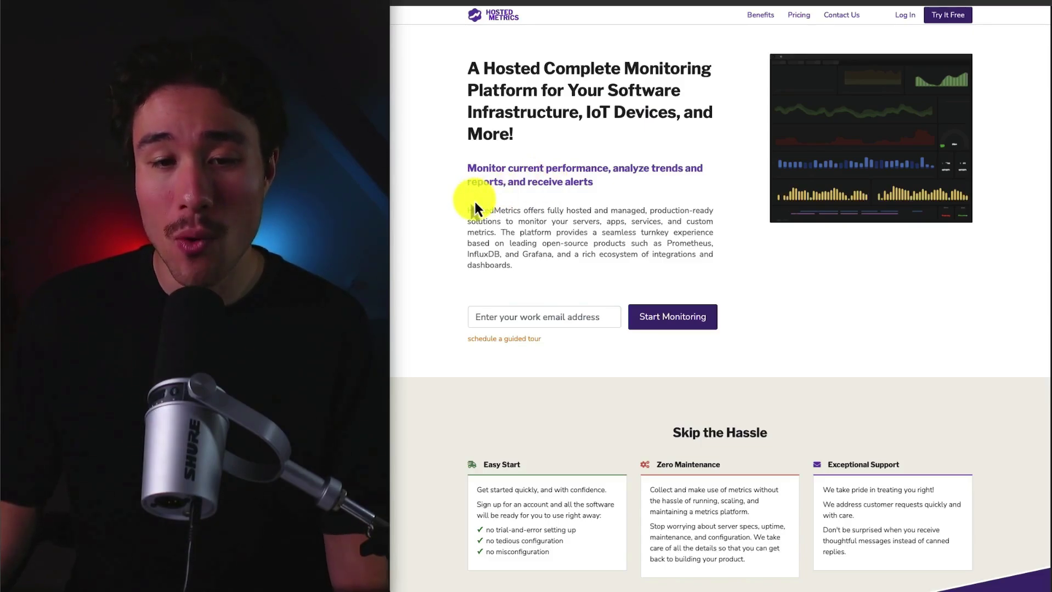
scroll(617, 223, down, 10)
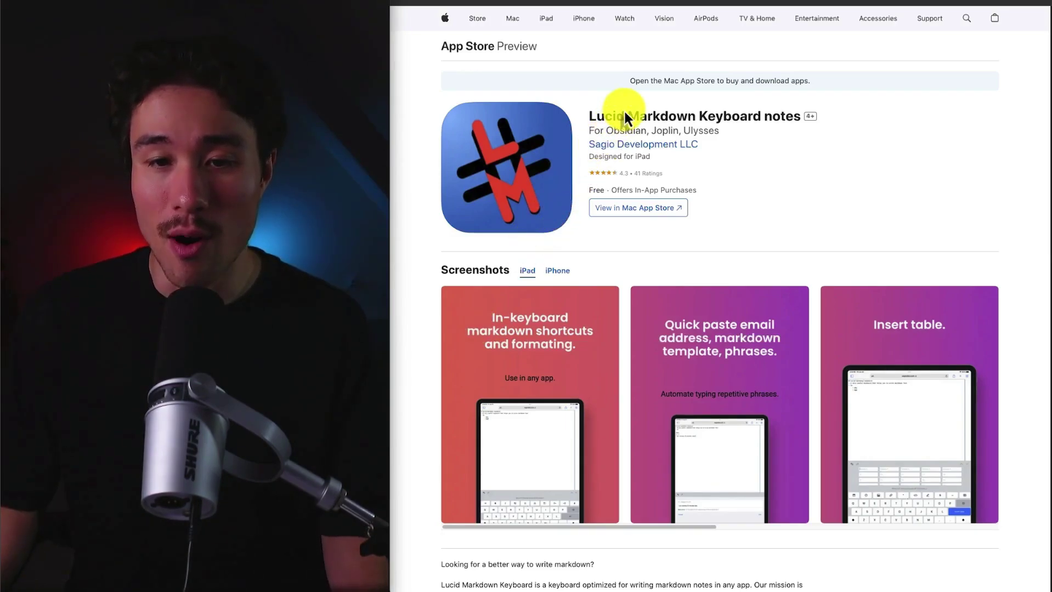
drag(629, 115, 756, 115)
scroll(691, 156, down, 2)
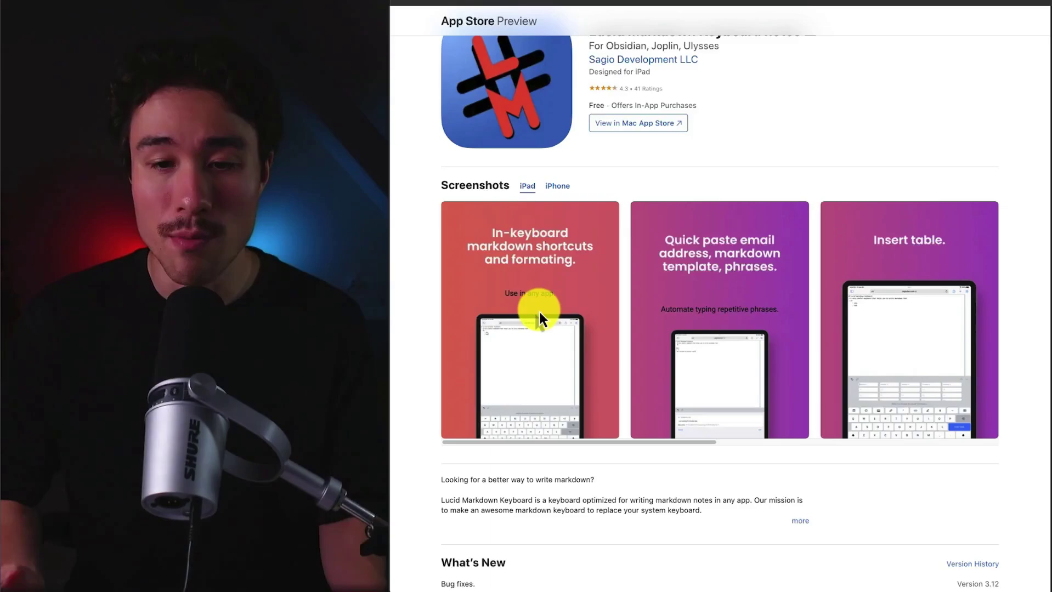
scroll(542, 311, up, 1)
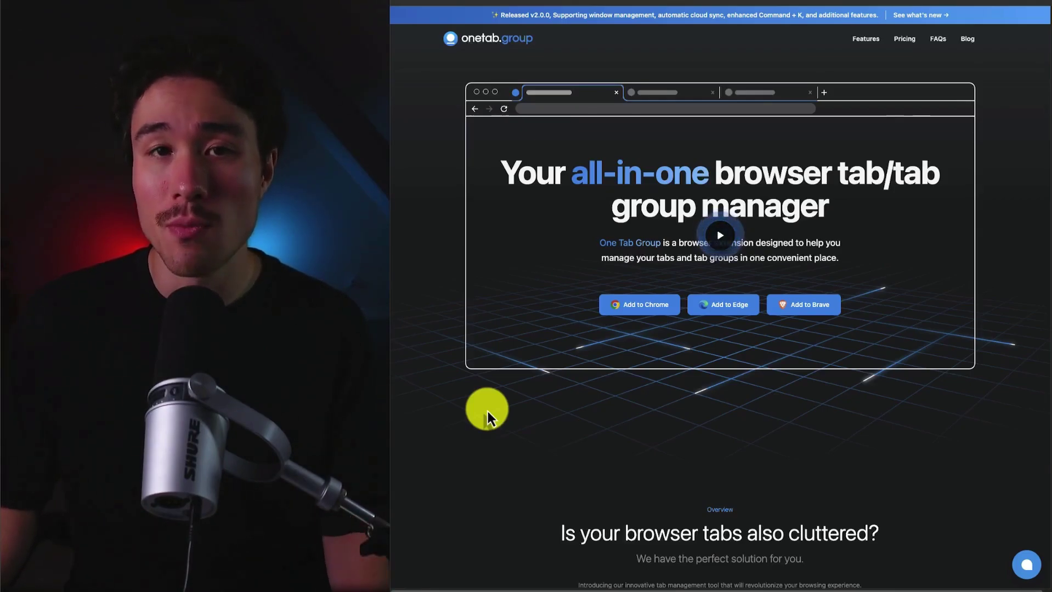
scroll(487, 412, down, 5)
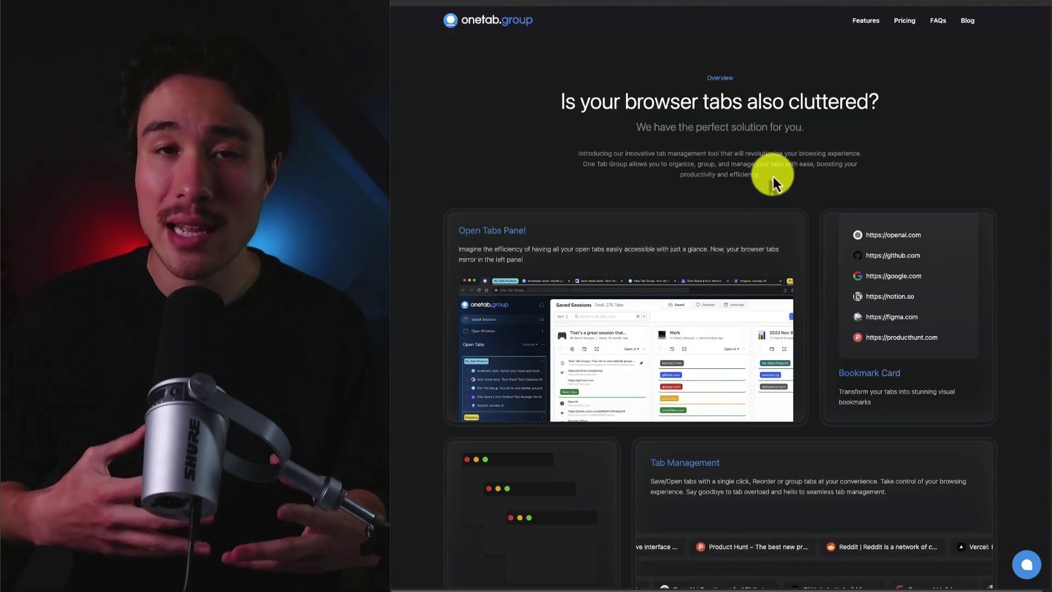
scroll(773, 176, down, 10)
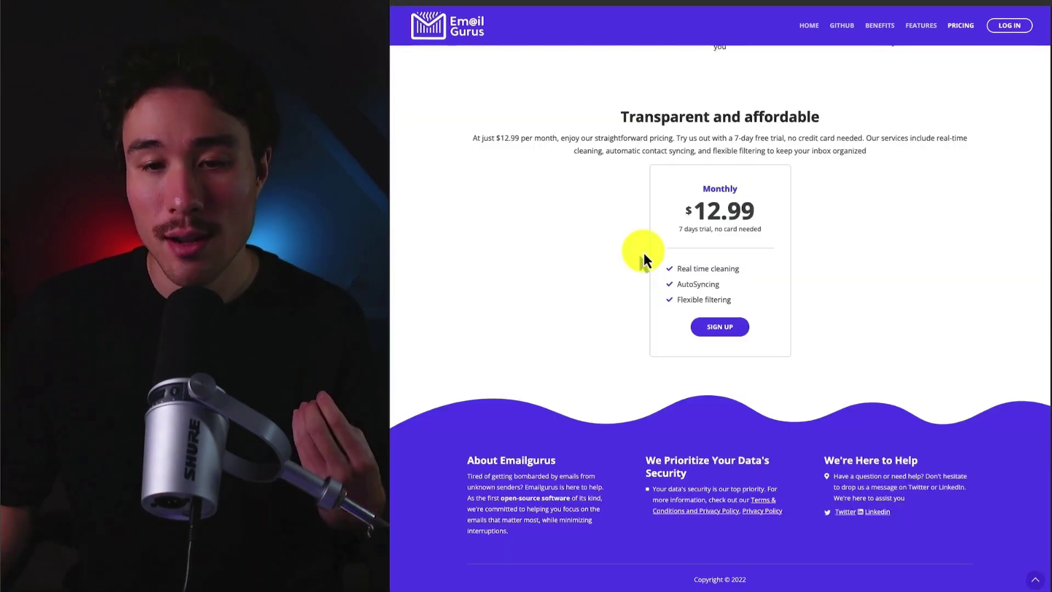
- Highlight the Email Gurus $12.99 monthly price and its included features
drag(681, 209, 806, 210)
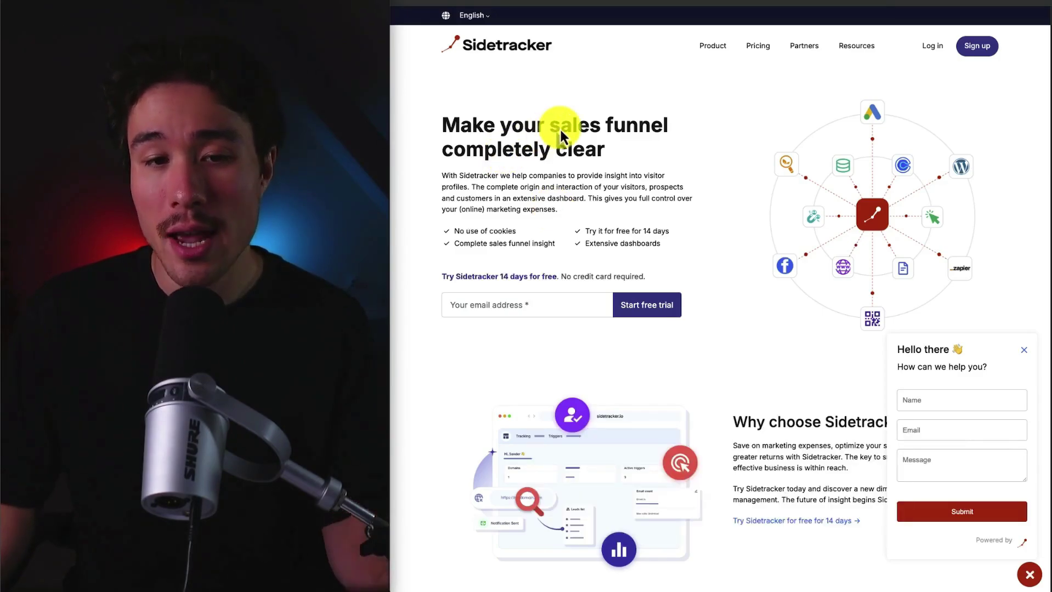
scroll(560, 127, down, 1)
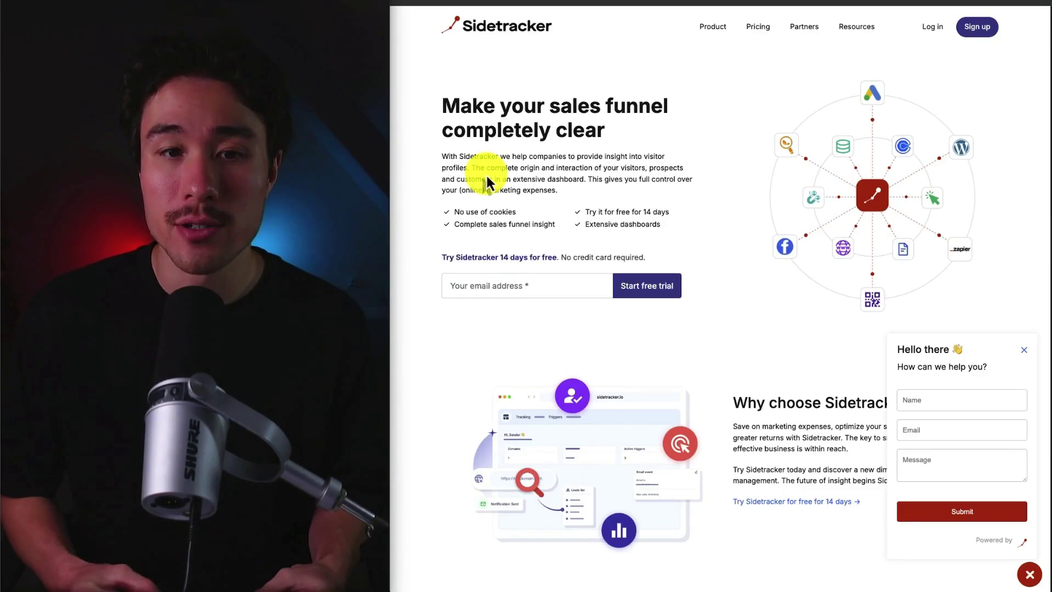
scroll(486, 174, up, 1)
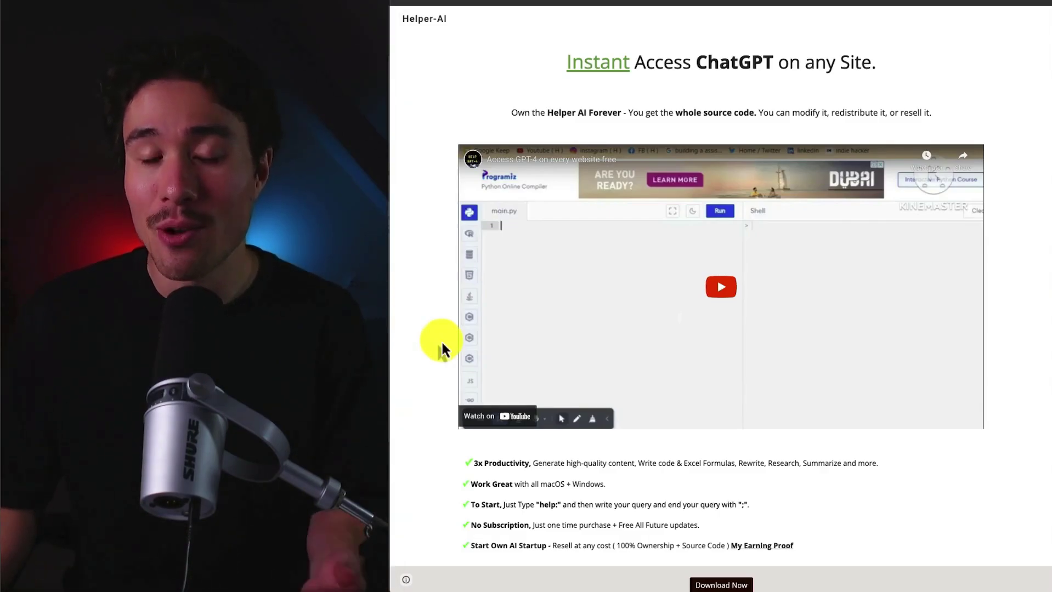
scroll(443, 347, down, 3)
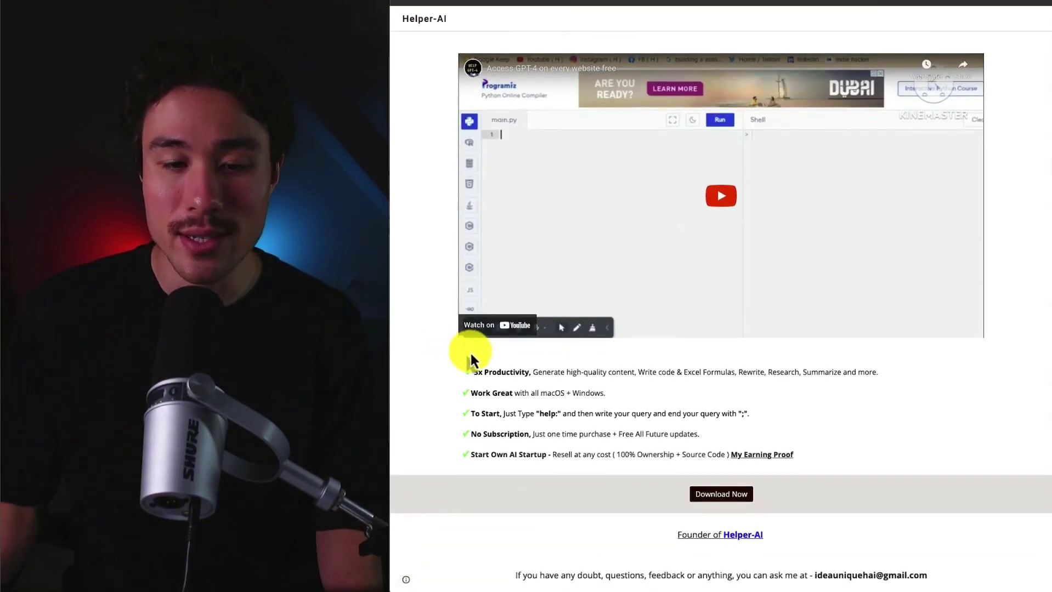
scroll(732, 429, up, 3)
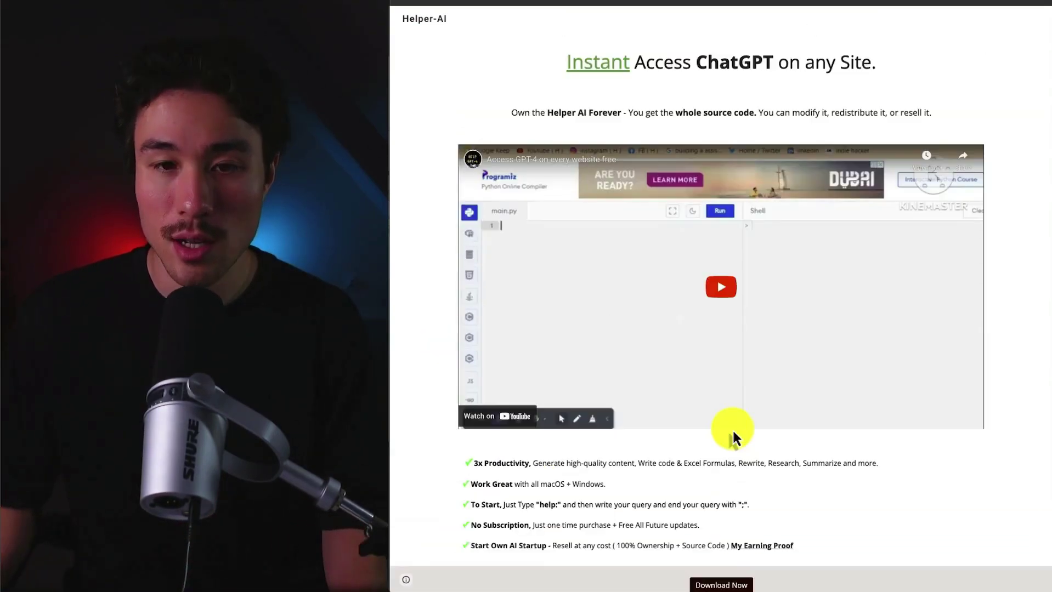